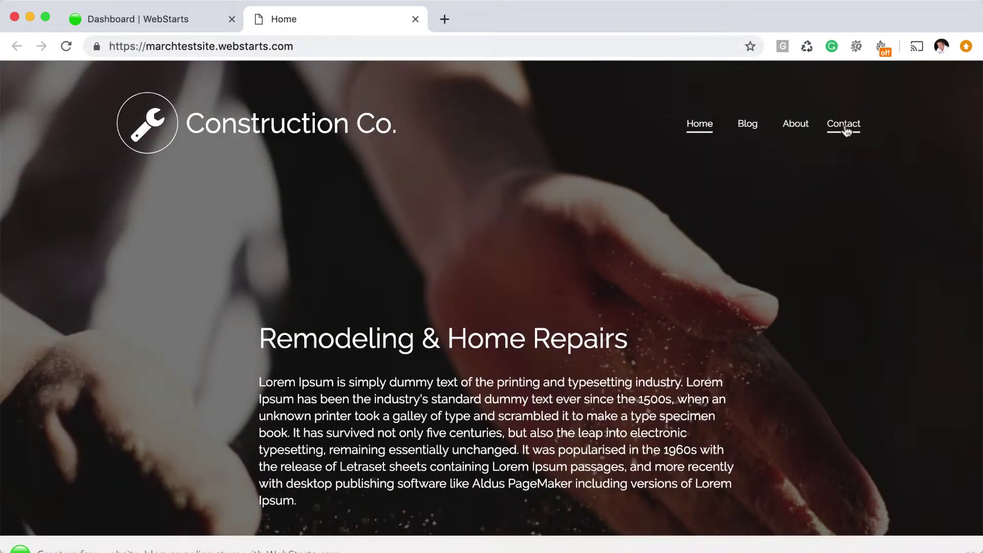
Send a test message through the Contact page form with name, email and comments, passing the reCAPTCHA
click(846, 129)
scroll(879, 347, down, 3)
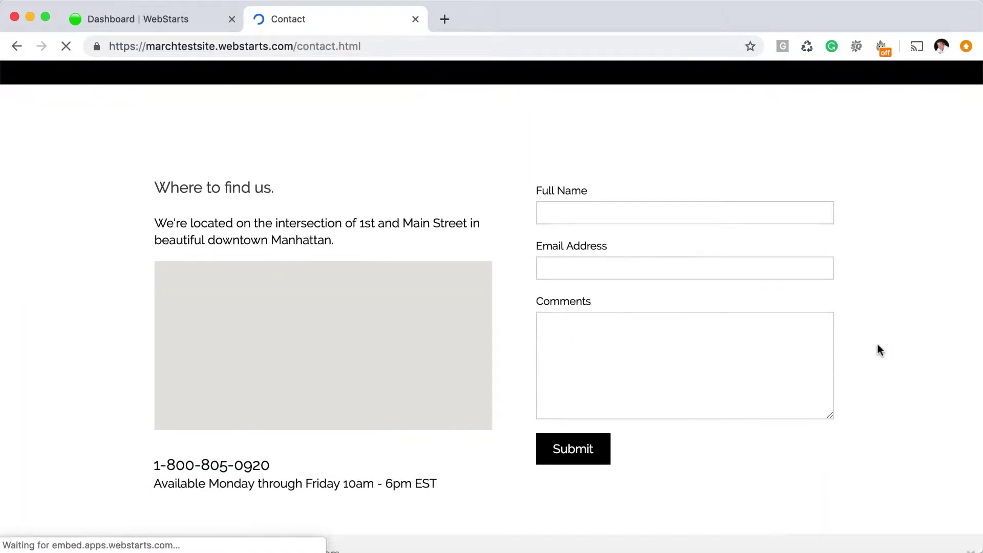
click(637, 215)
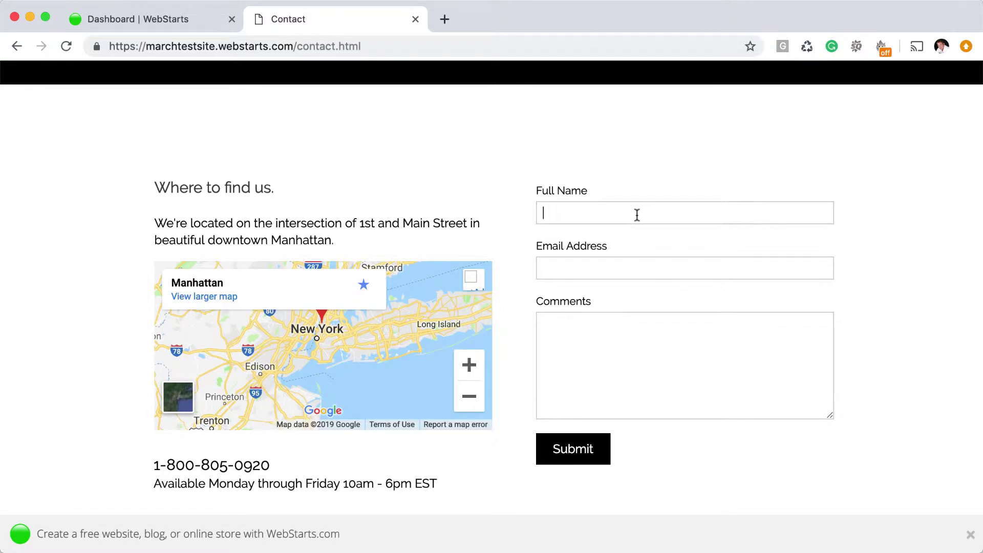
text(Ad)
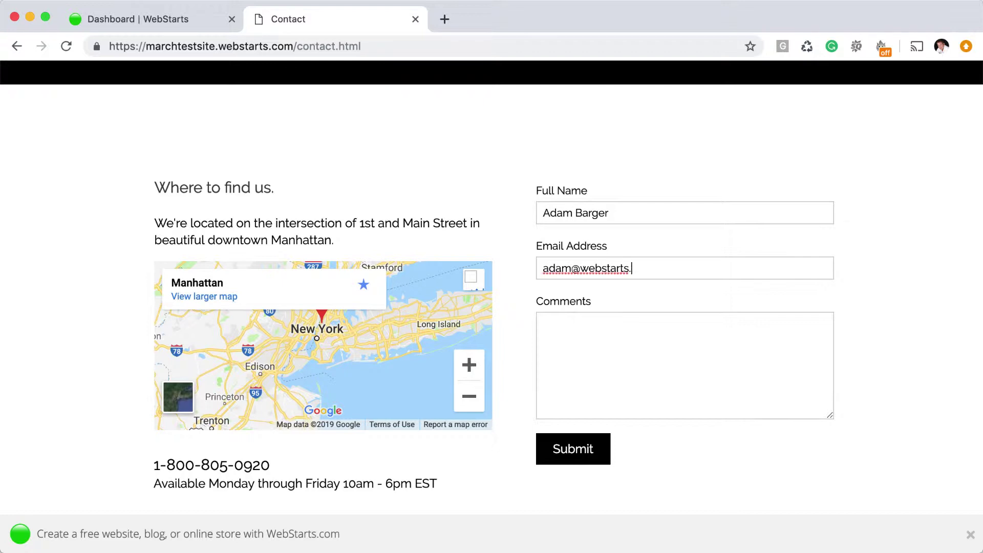
key(Tab)
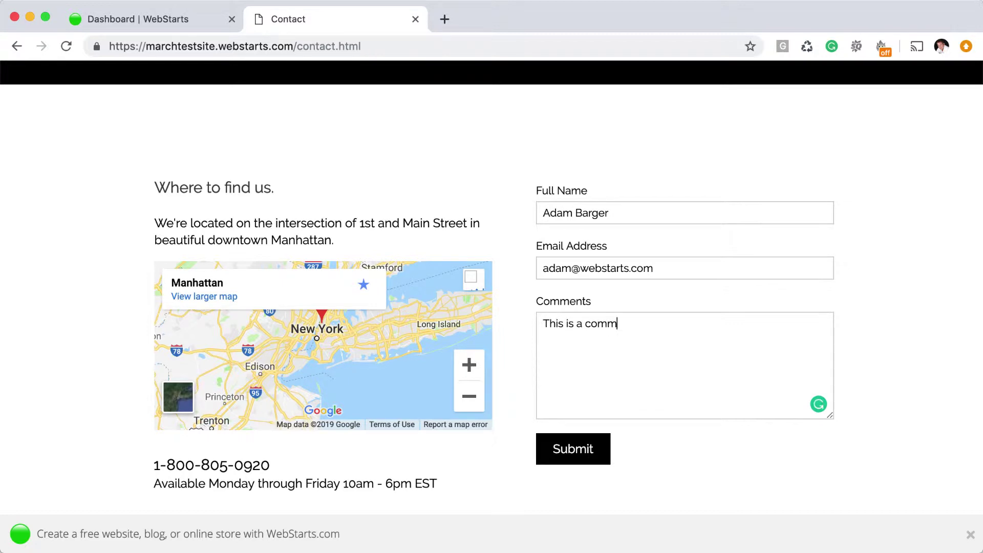
click(556, 454)
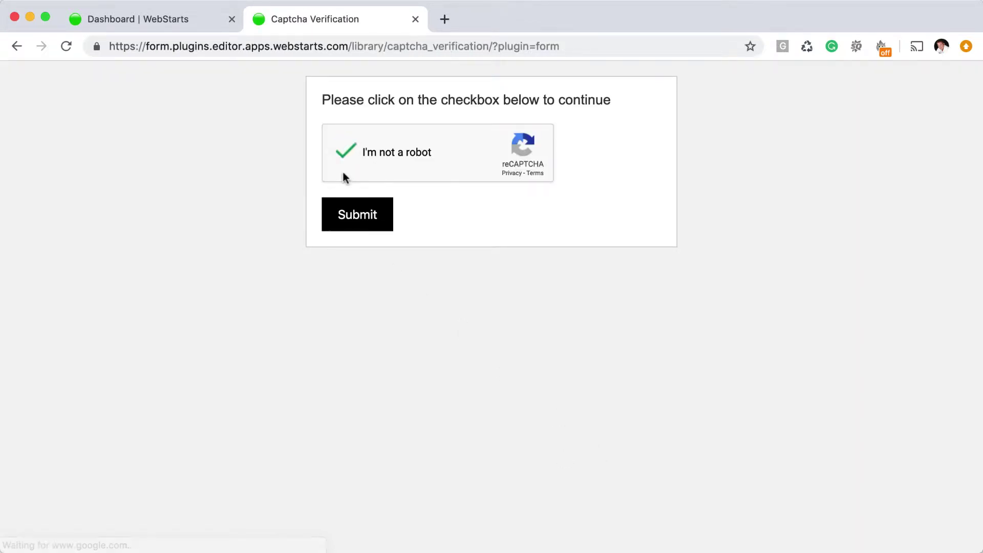
click(356, 215)
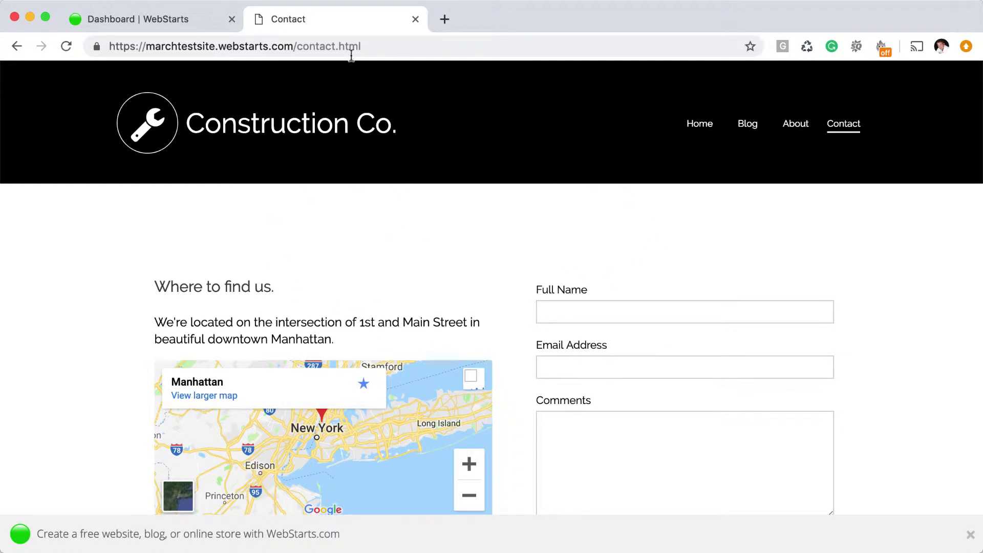
Return to the dashboard and load the Construction Co. site in the editor
click(153, 19)
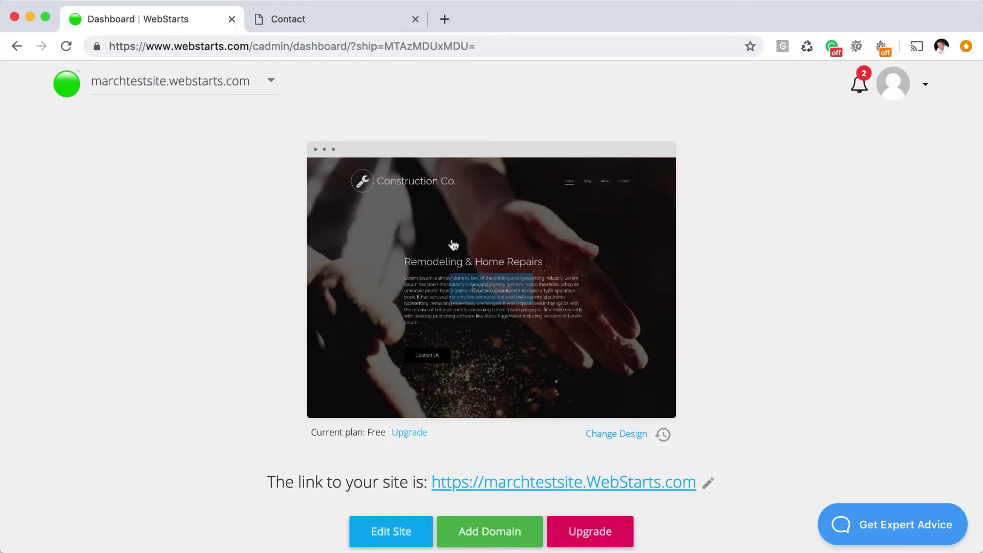
mouse_move(492, 288)
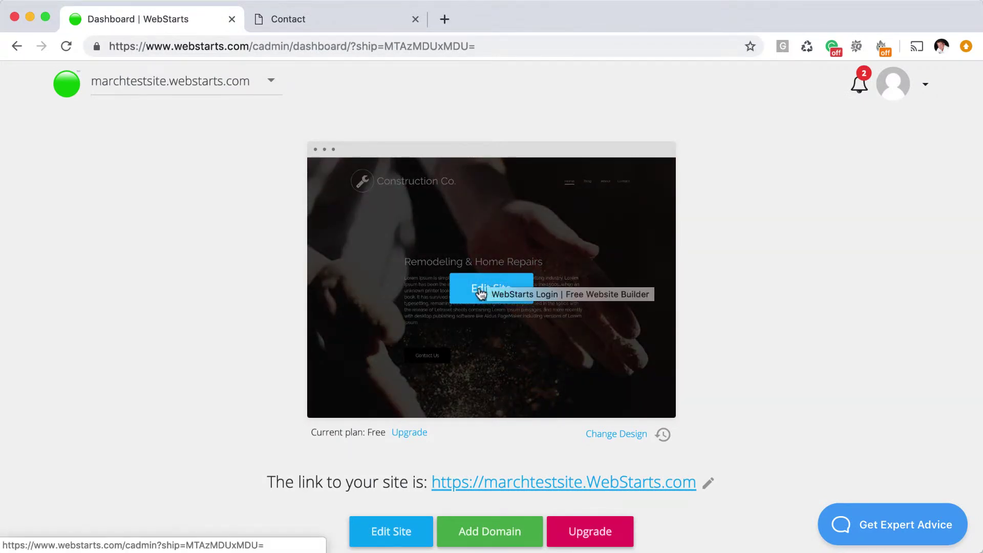
click(480, 292)
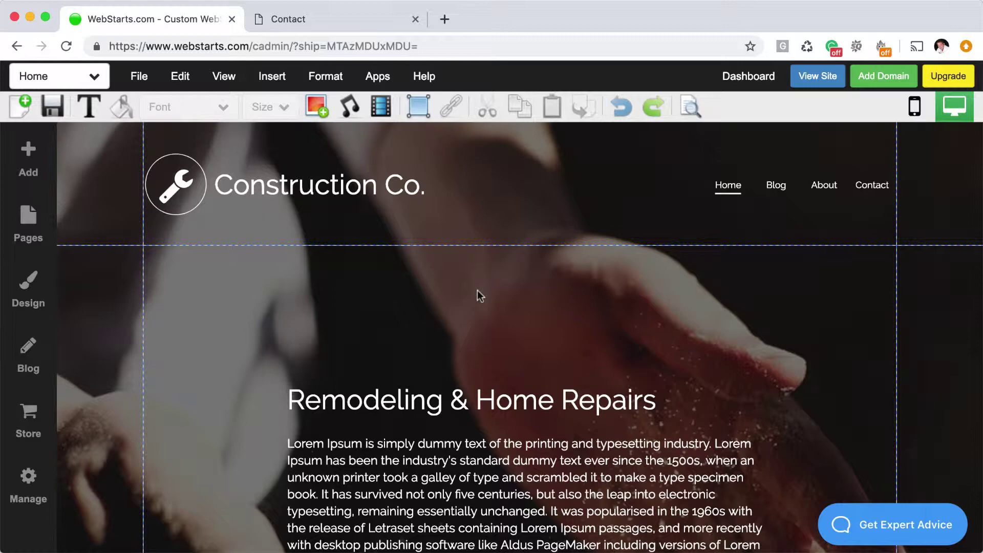
Create a new page named 'Confirmation' copied from the About page
click(141, 83)
click(147, 109)
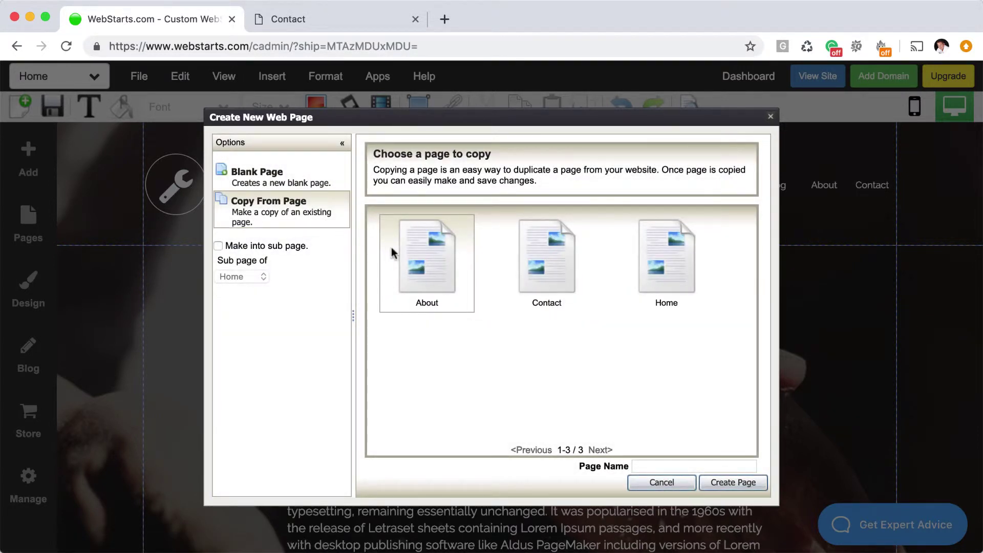
click(308, 227)
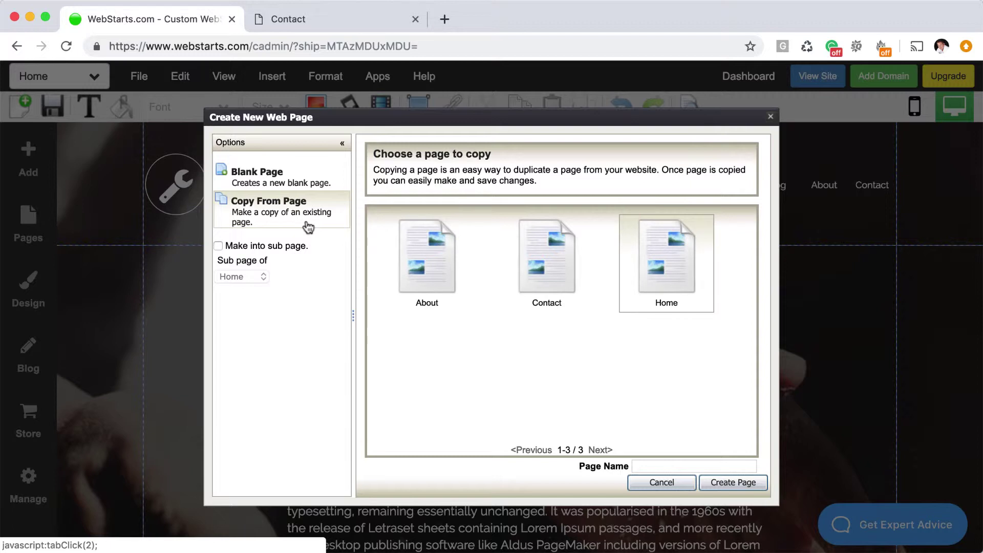
click(446, 268)
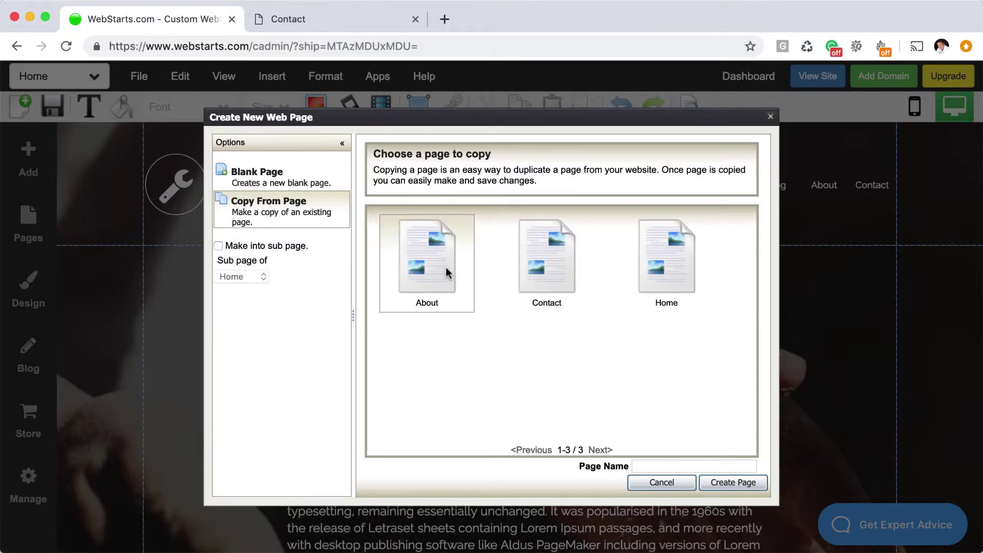
click(677, 462)
text(Confirmation)
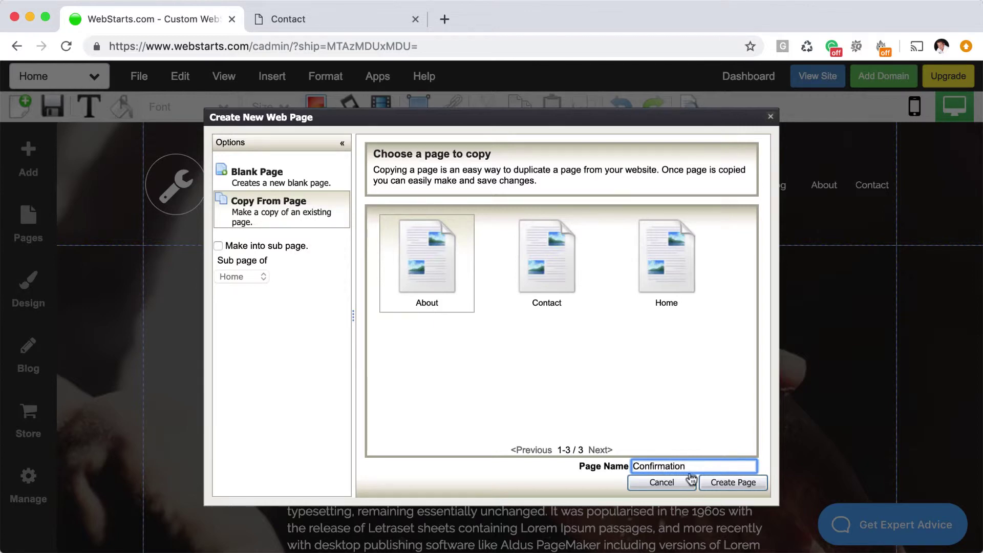
click(724, 484)
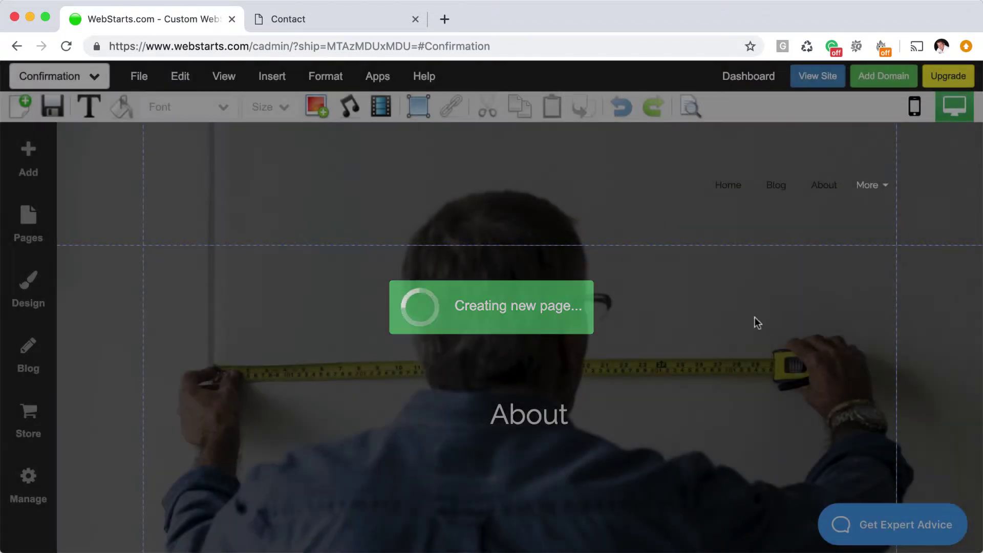
scroll(449, 396, down, 4)
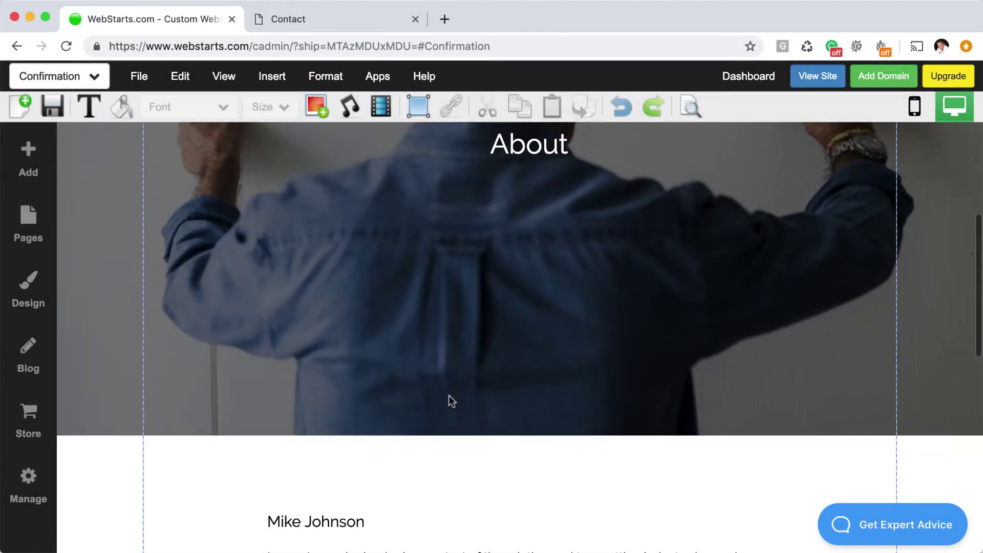
scroll(450, 395, up, 3)
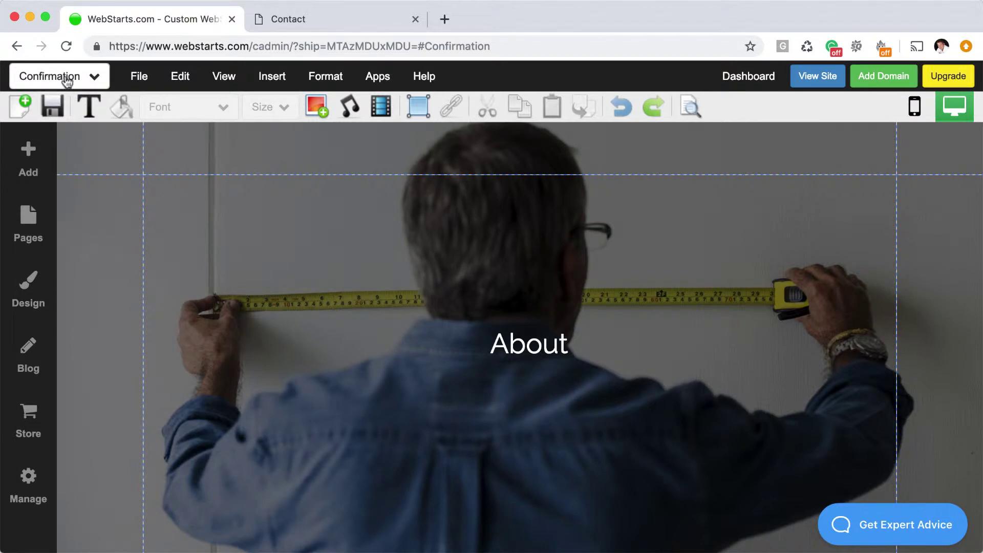
Check the site's page list while the new Confirmation page loads
click(101, 79)
click(101, 78)
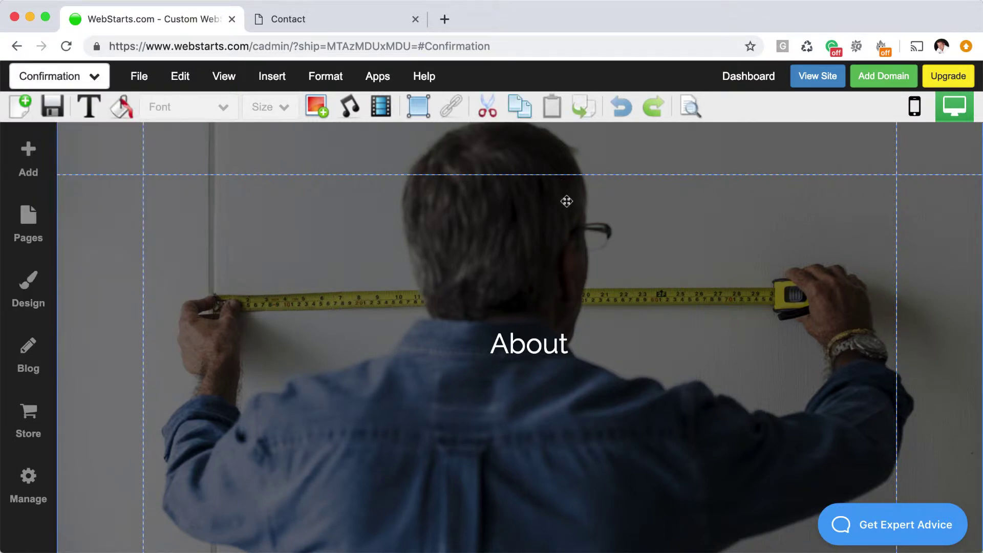
Replace the About heading with 'Thank you' and a Paragraph M line 'Someone will get back to you soon.'
double_click(546, 346)
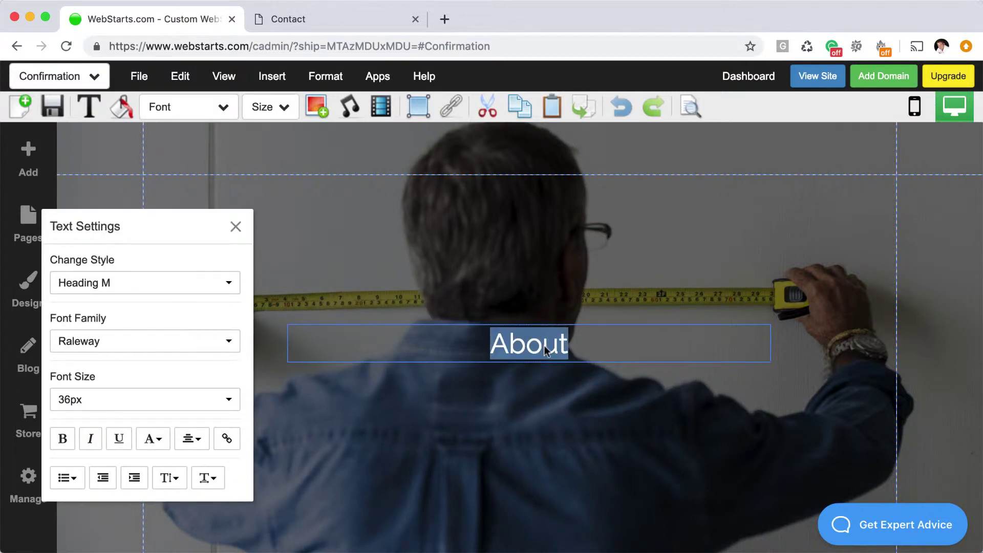
text(Thank you)
key(Return)
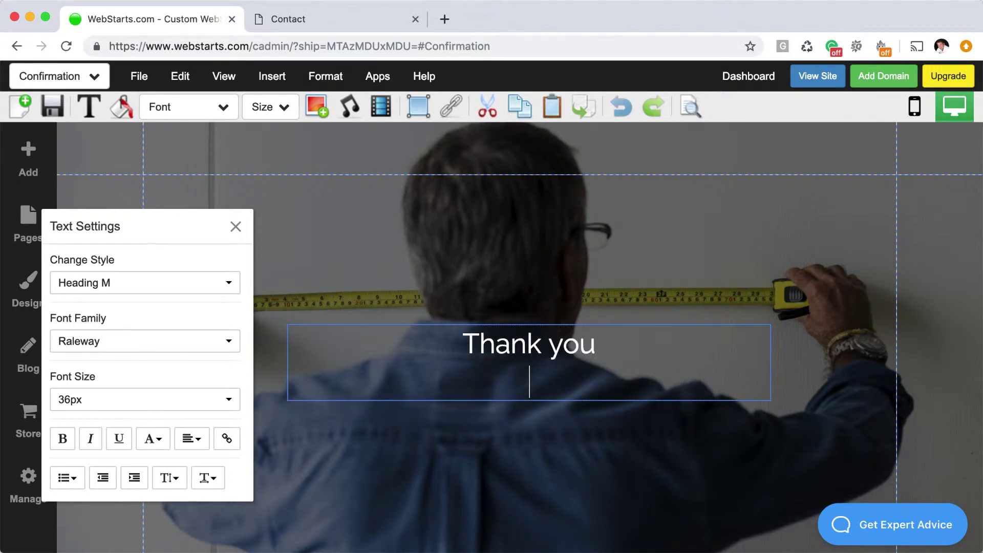
text(So)
text(meone will get ba)
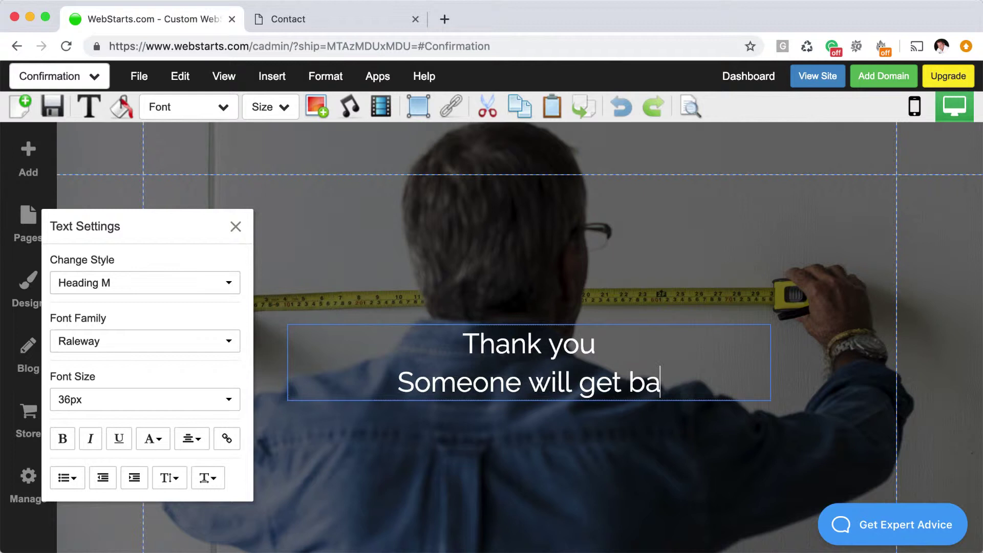
text(ck to you soon.)
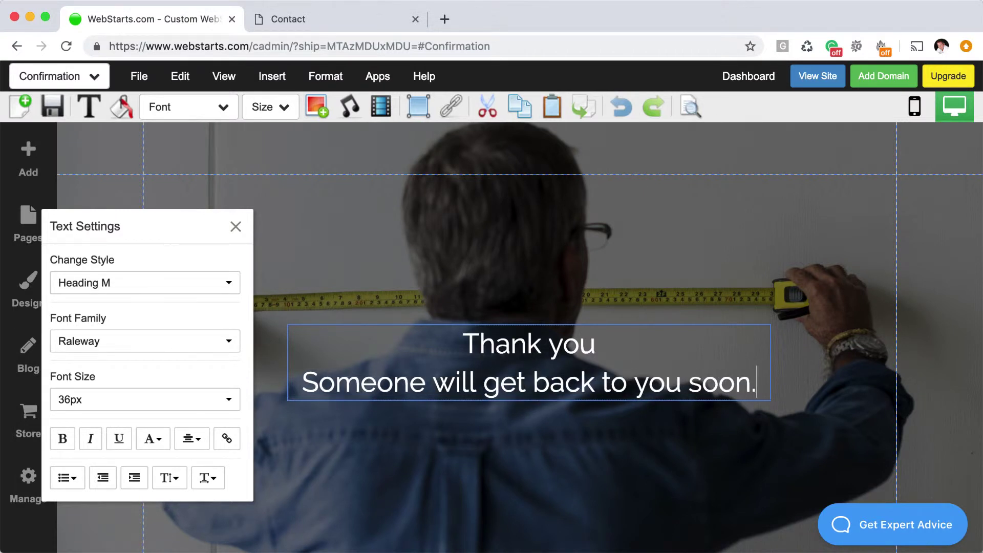
triple_click(499, 384)
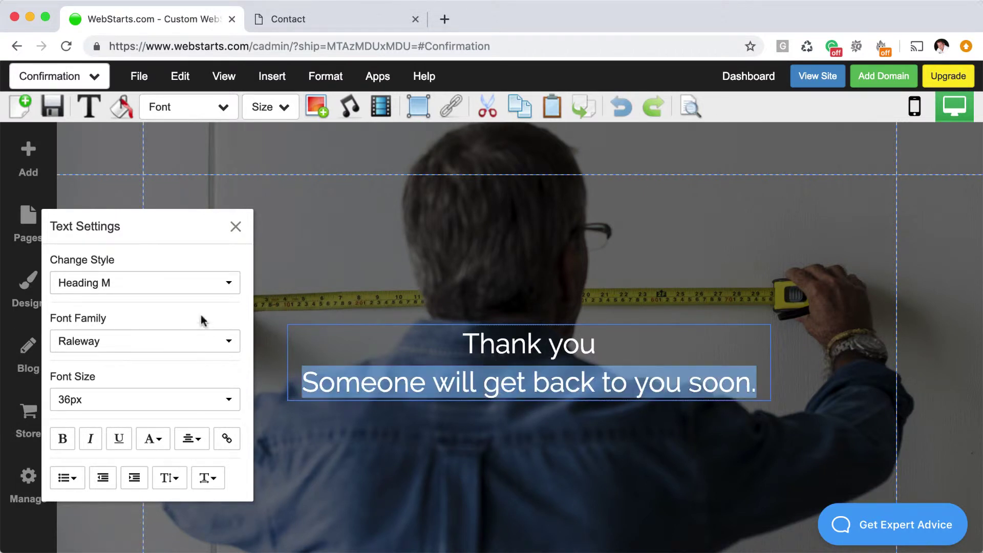
click(166, 292)
click(138, 431)
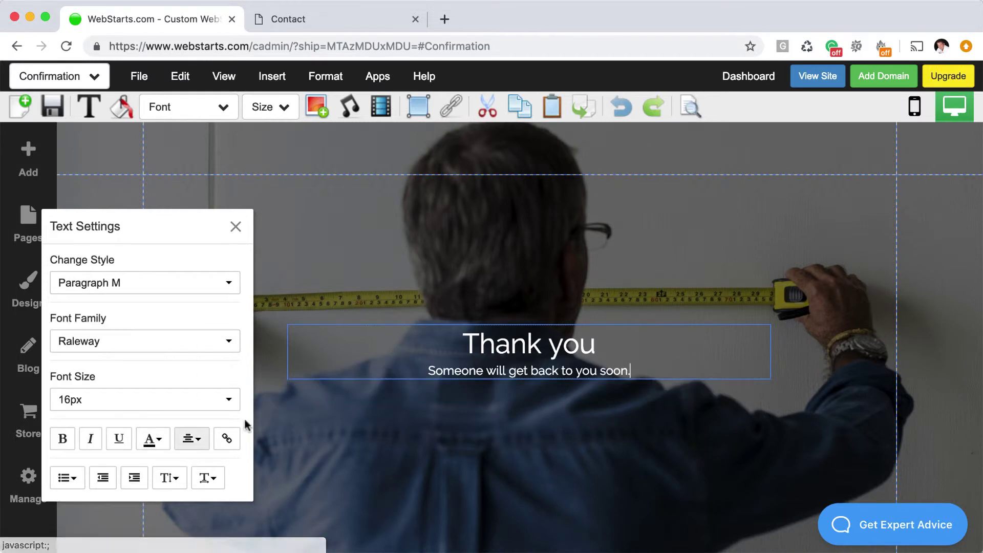
click(405, 418)
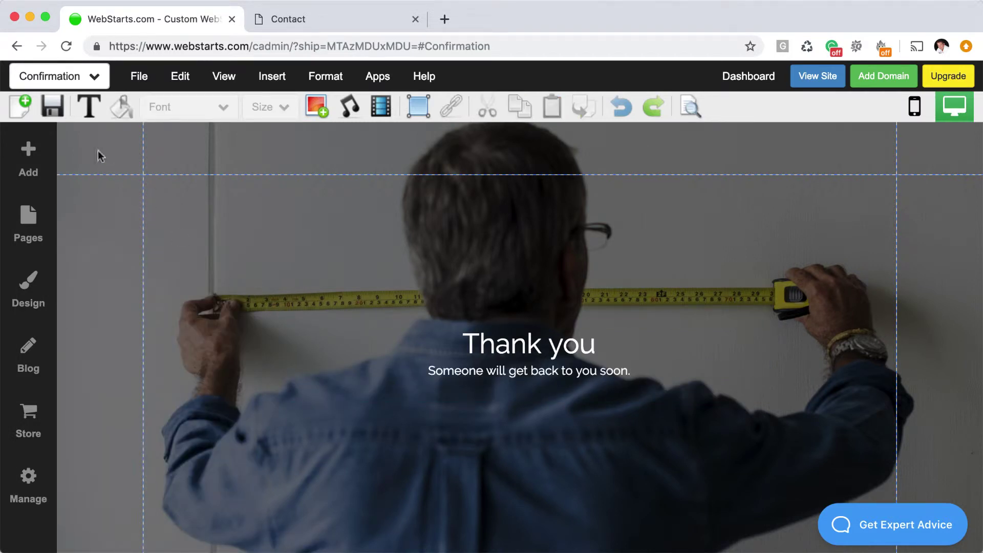
Save the Confirmation page and dismiss the success message
click(55, 109)
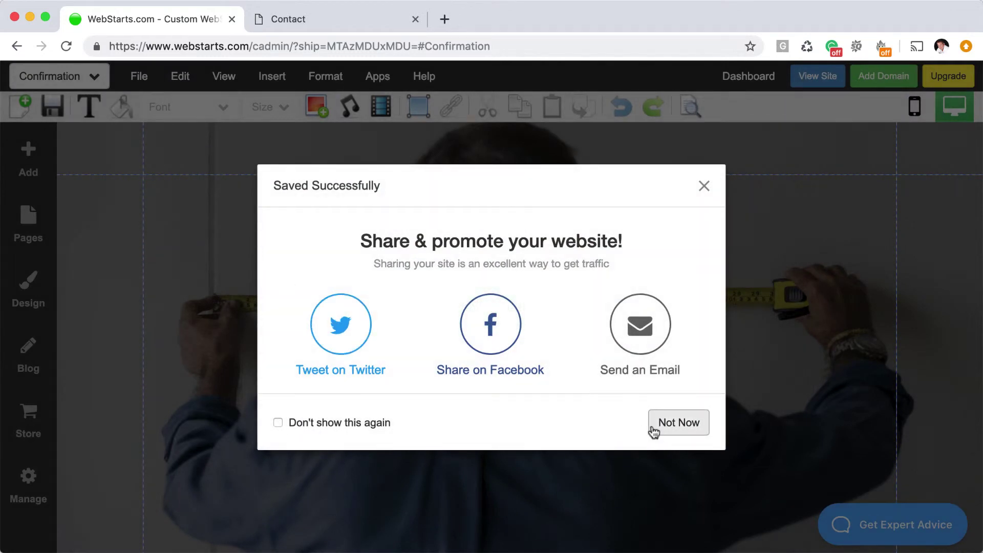
click(653, 430)
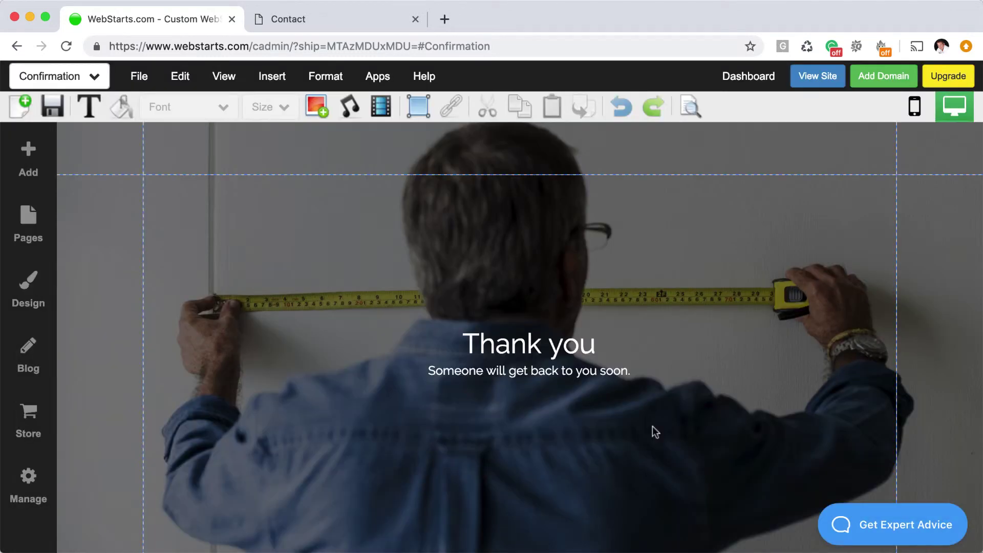
Switch to the Contact page and bring its contact form into the Form Builder
click(95, 81)
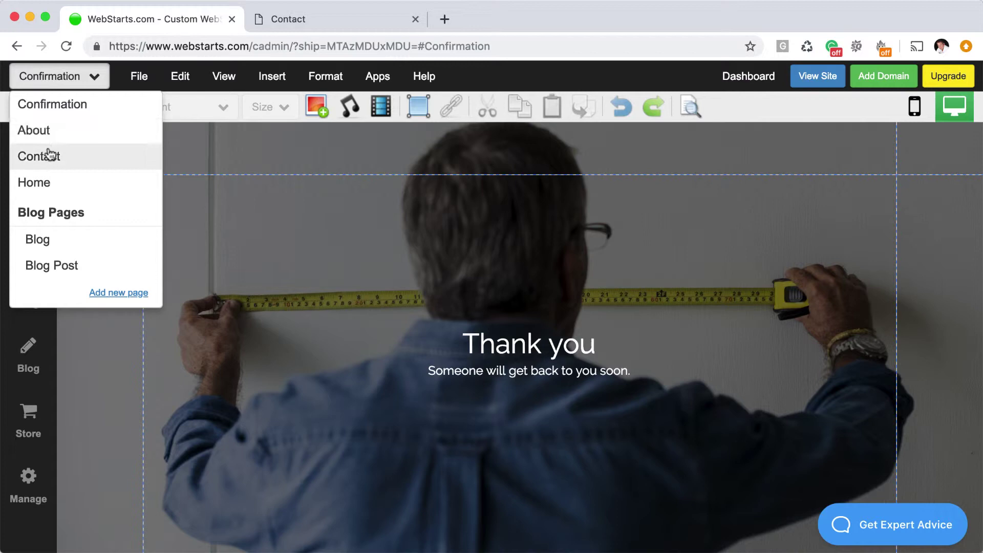
click(48, 154)
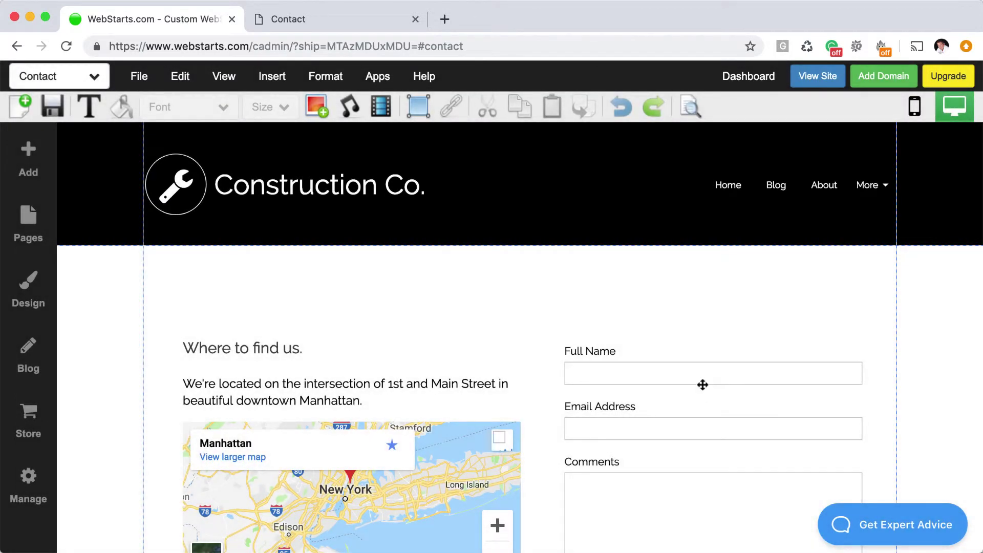
click(704, 381)
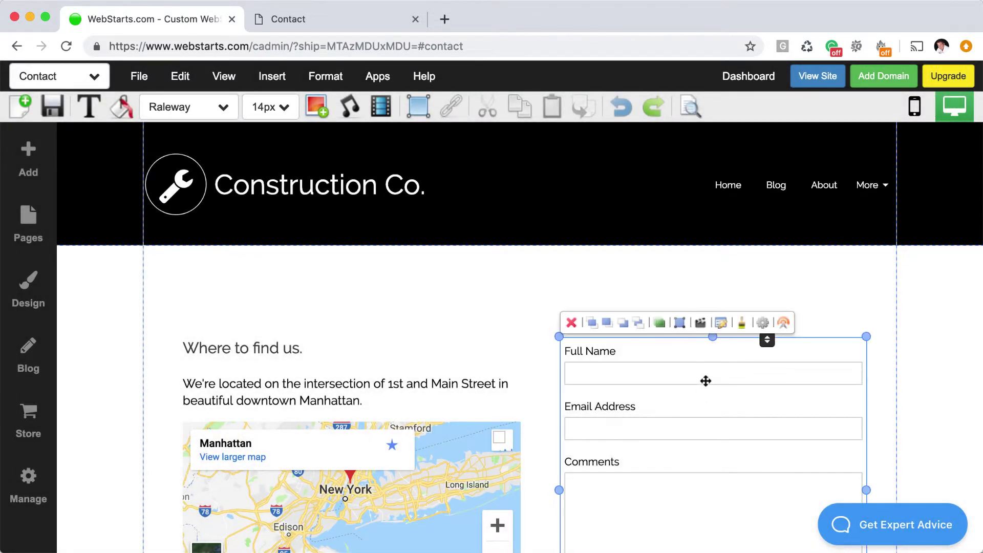
click(721, 323)
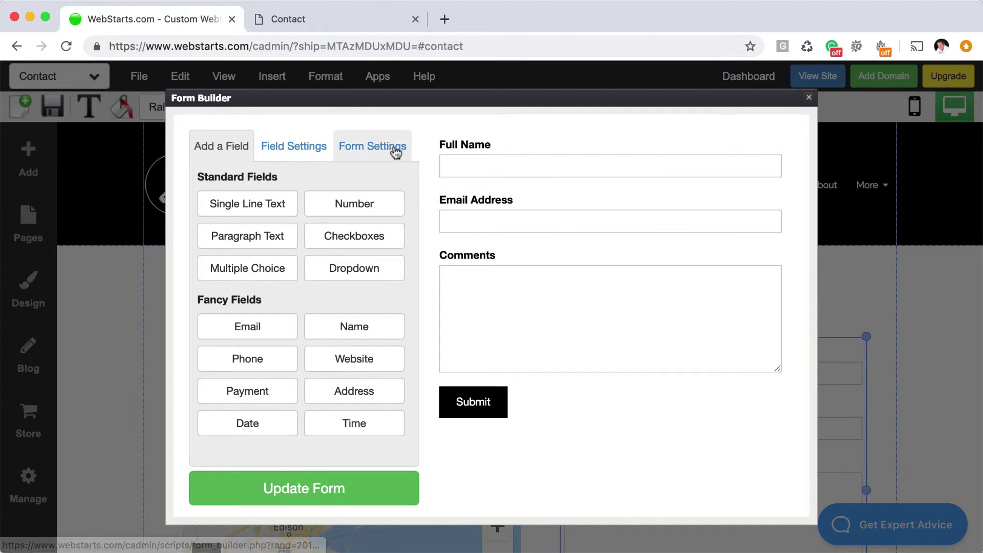
Set the form's Confirmation Page to Confirmation in Form Settings and update the form
click(393, 150)
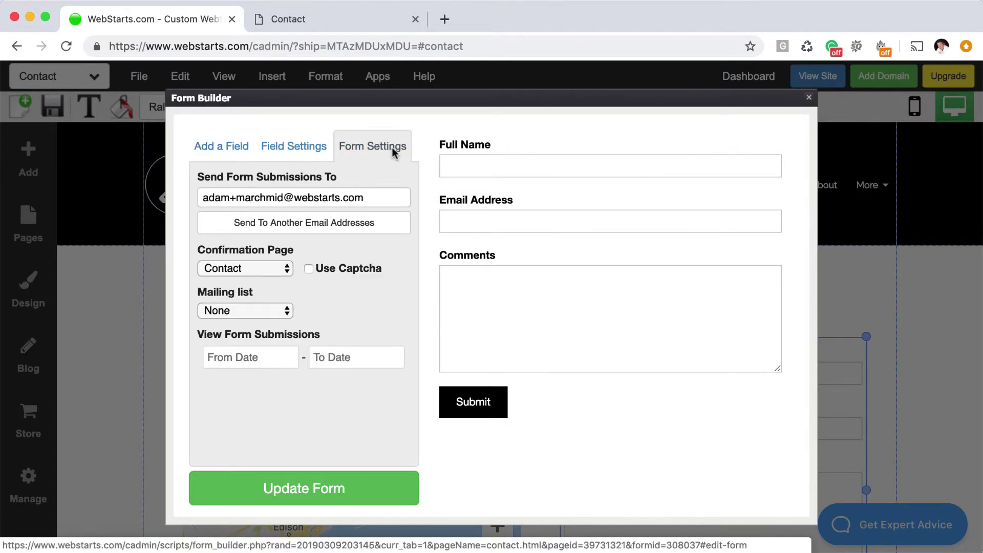
click(250, 269)
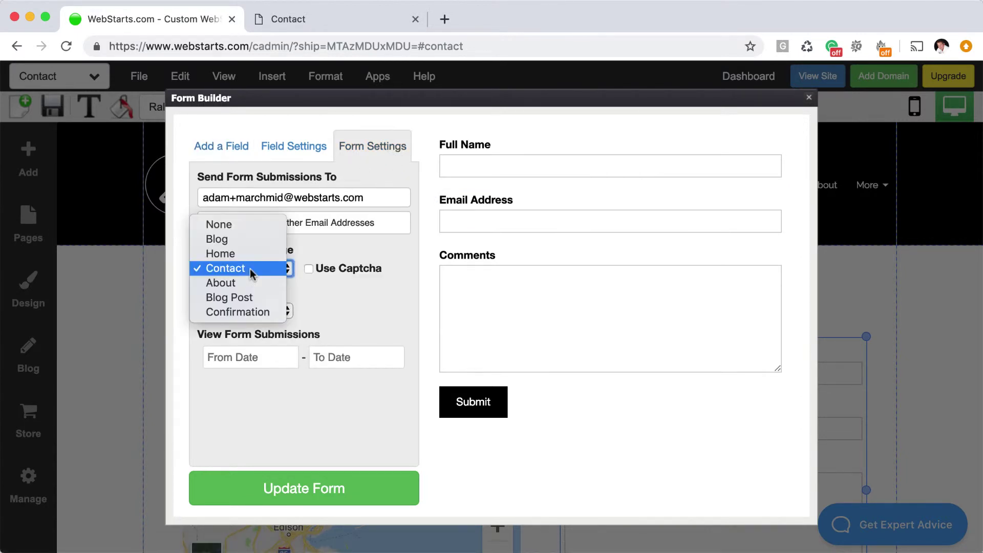
click(298, 250)
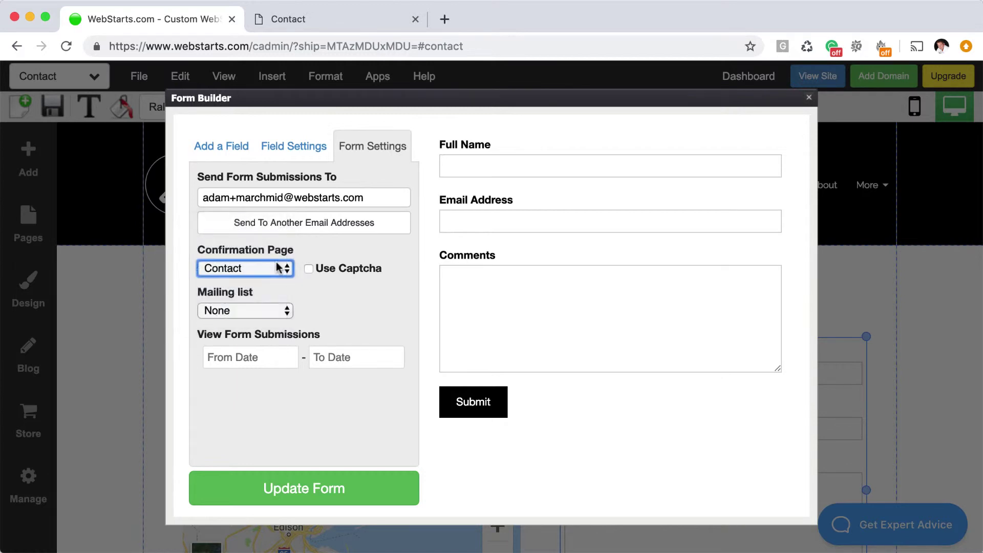
click(261, 270)
click(254, 312)
click(321, 490)
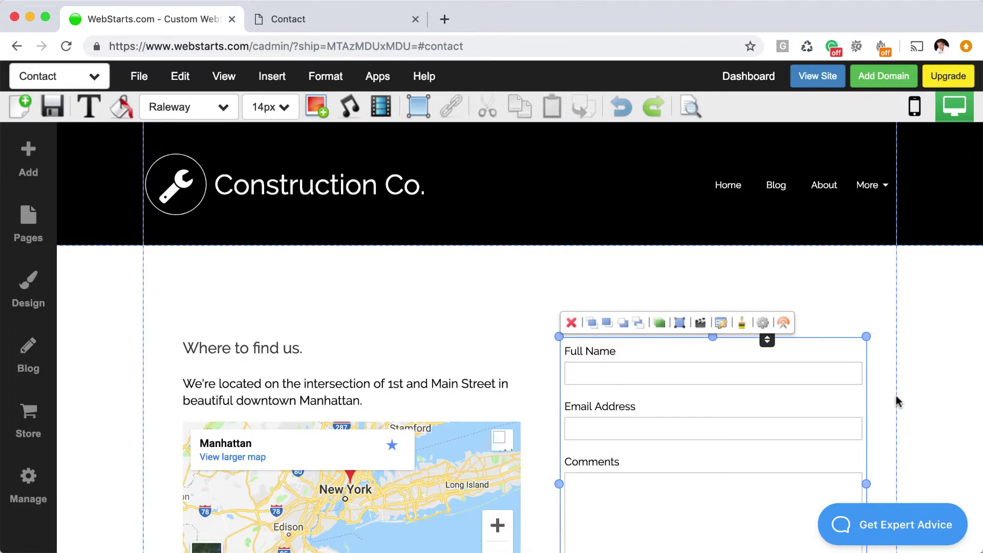
Save the Contact page and switch to the live Contact page
click(899, 403)
click(49, 112)
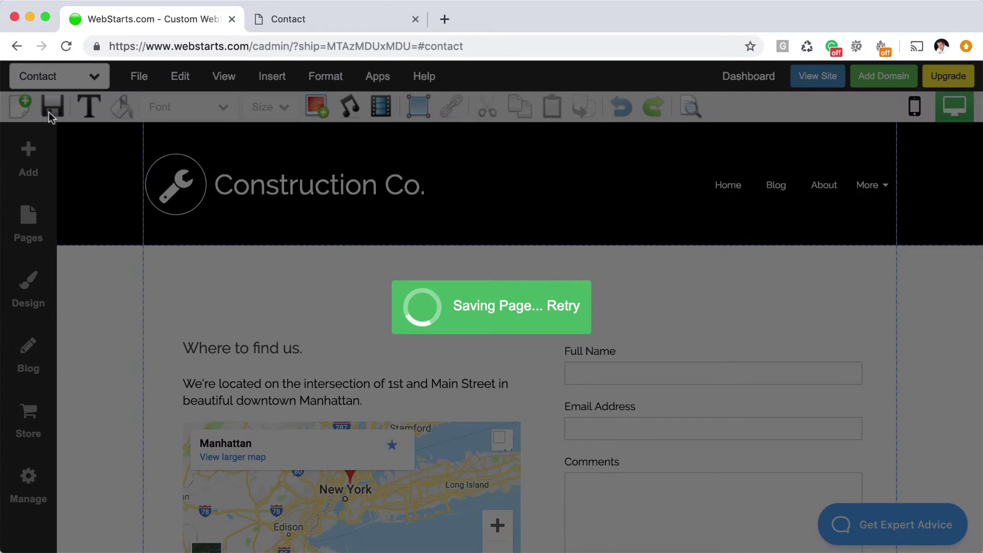
click(286, 21)
Submit a test message through the reloaded live contact form and land on the Thank you page
click(67, 46)
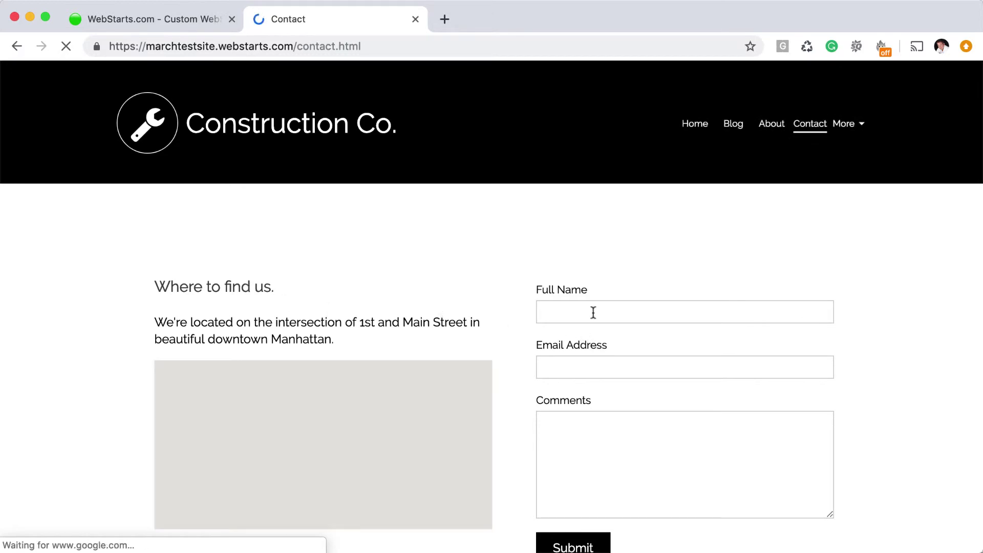
click(592, 312)
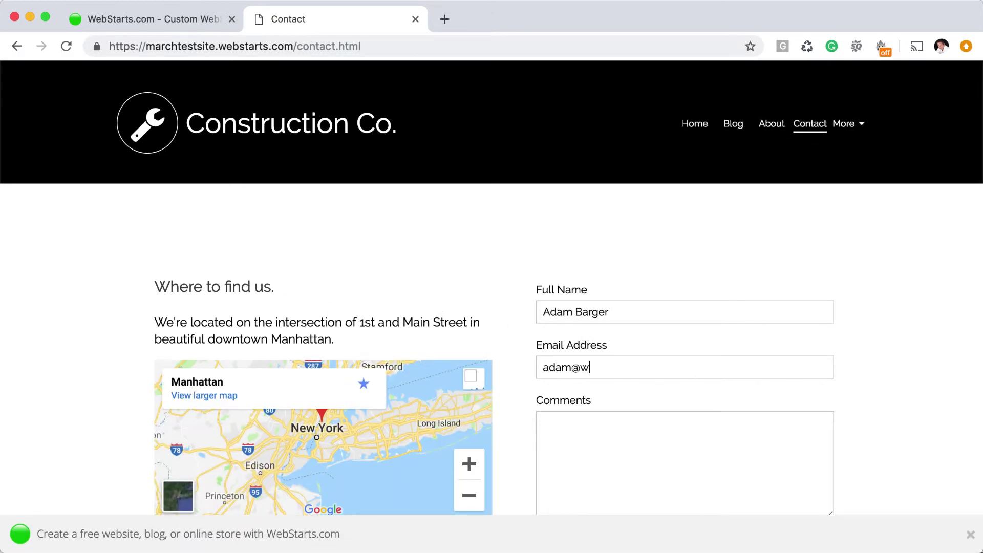
text(s.com)
key(Tab)
text(Th)
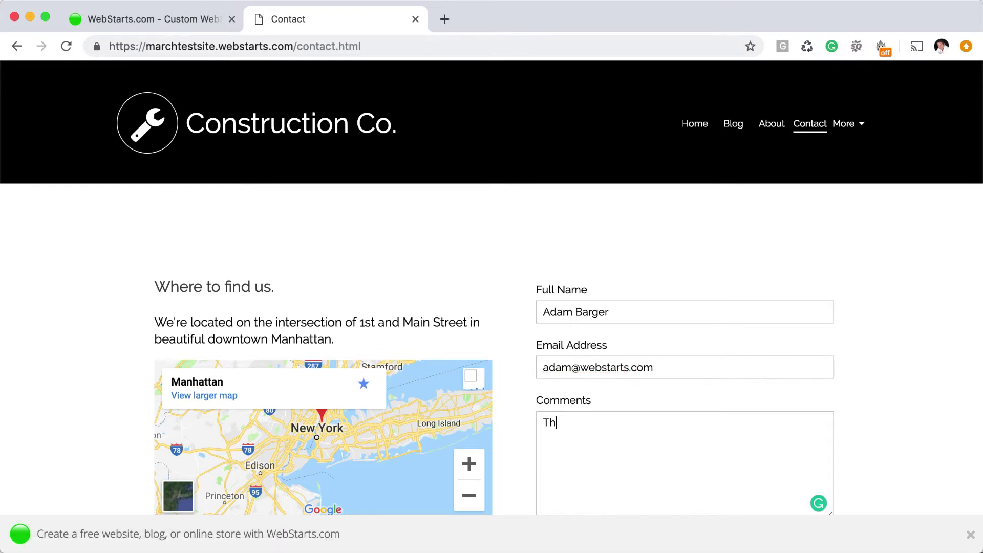
text(is s)
key(BackSpace)
key(BackSpace)
text(i)
scroll(446, 327, down, 5)
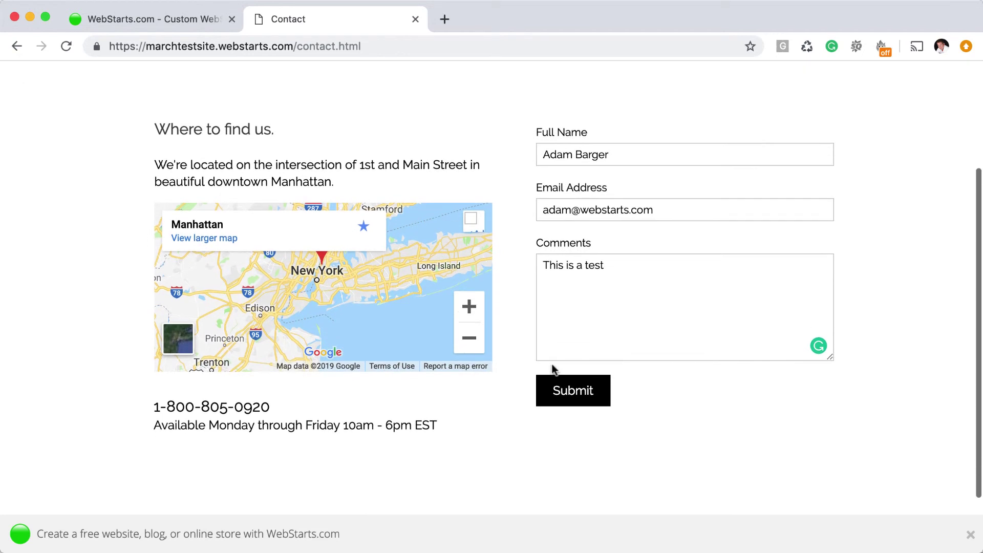
key(Return)
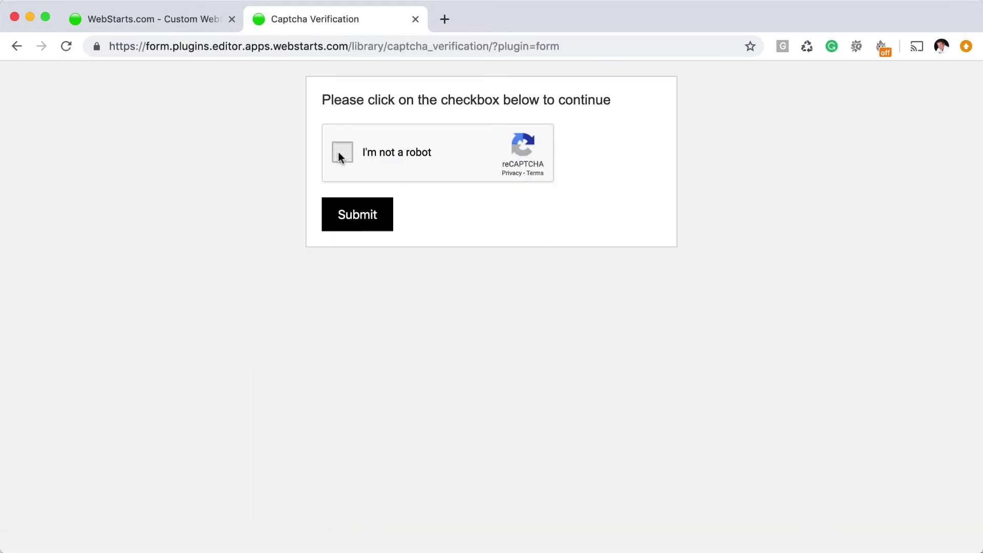
click(339, 156)
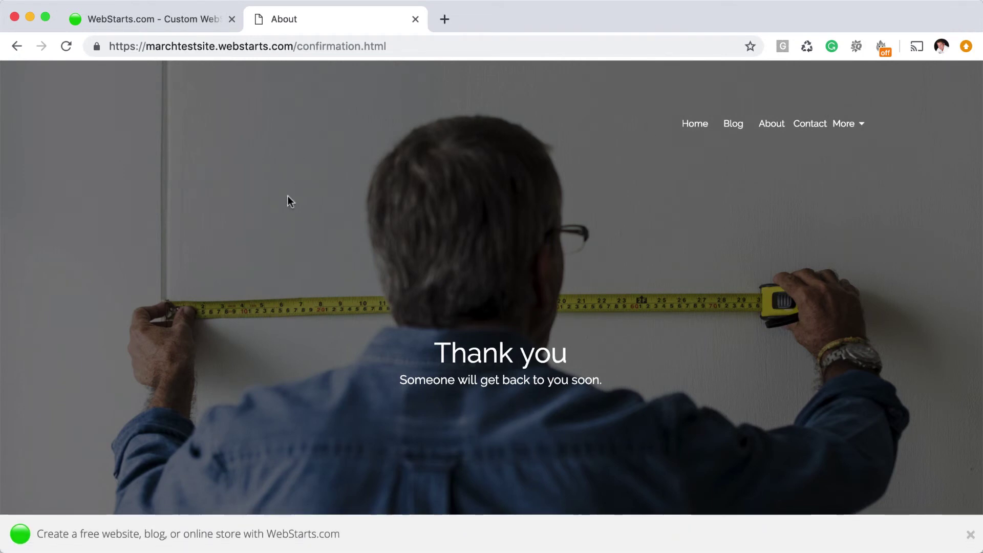
scroll(288, 202, down, 3)
scroll(288, 202, down, 2)
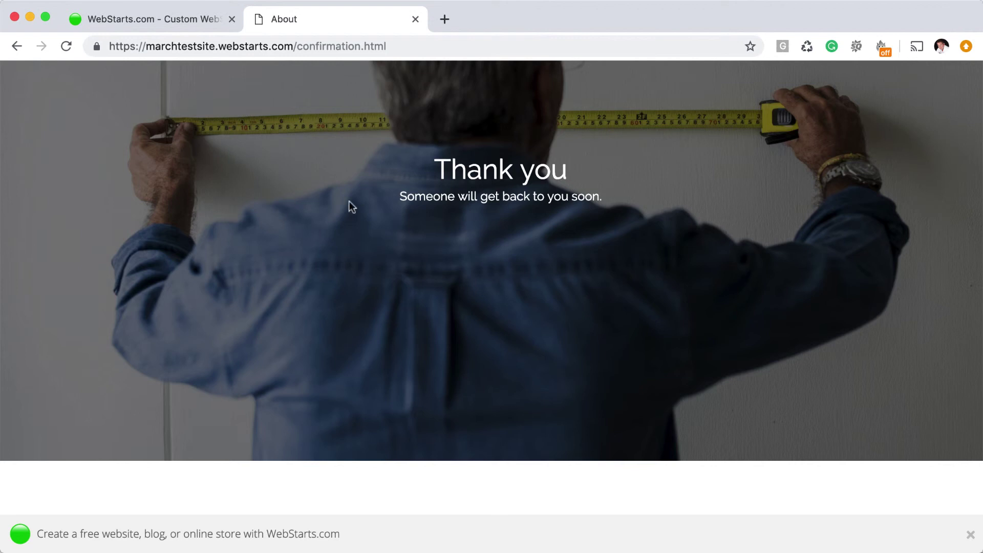
scroll(533, 209, up, 5)
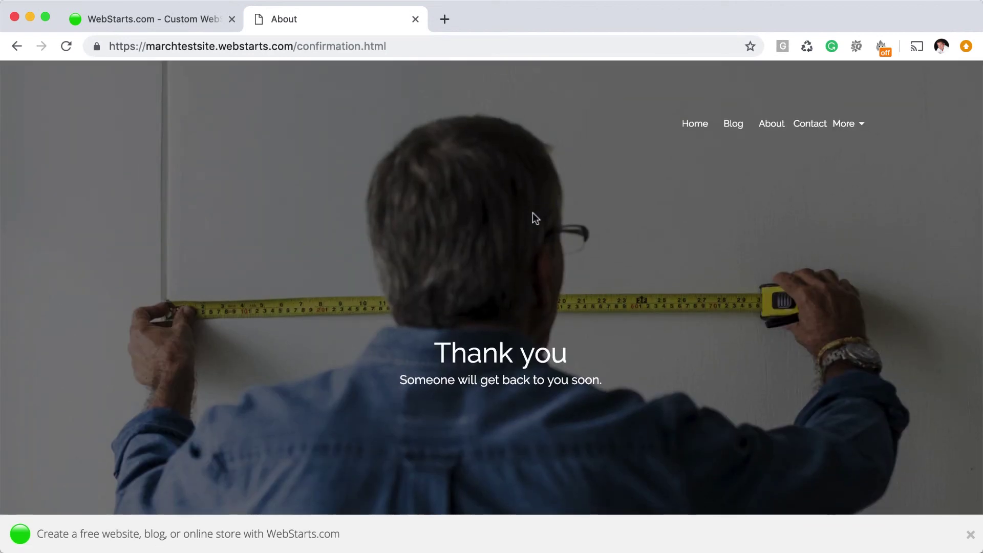